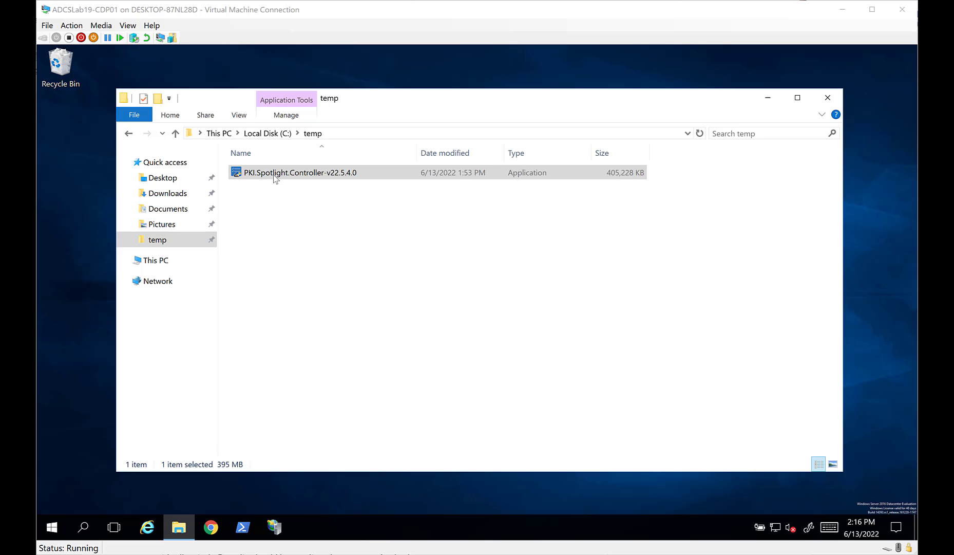
- Run the PKI.Spotlight.Controller-v22.5.4.0 installer from C:\temp as administrator and accept its license terms
right_click(275, 177)
left_click(207, 196)
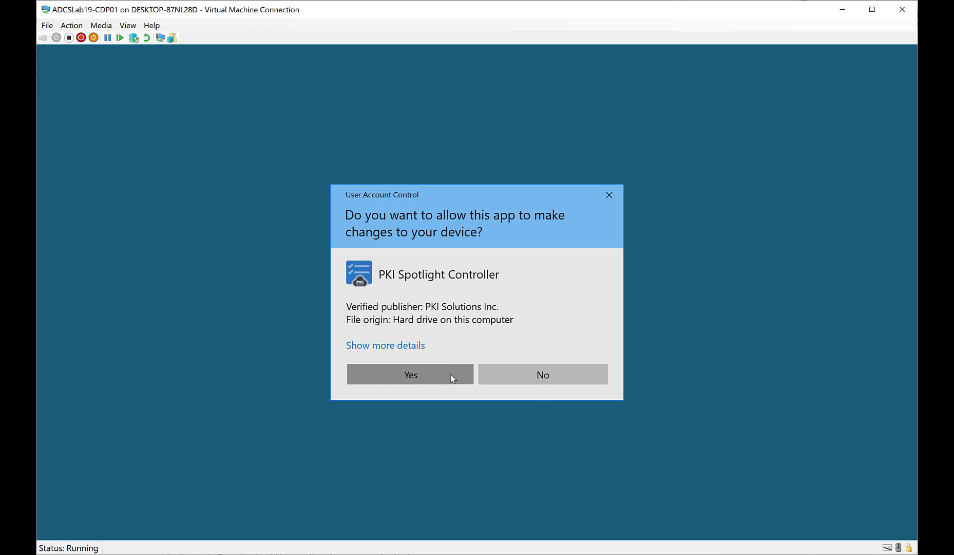
left_click(450, 374)
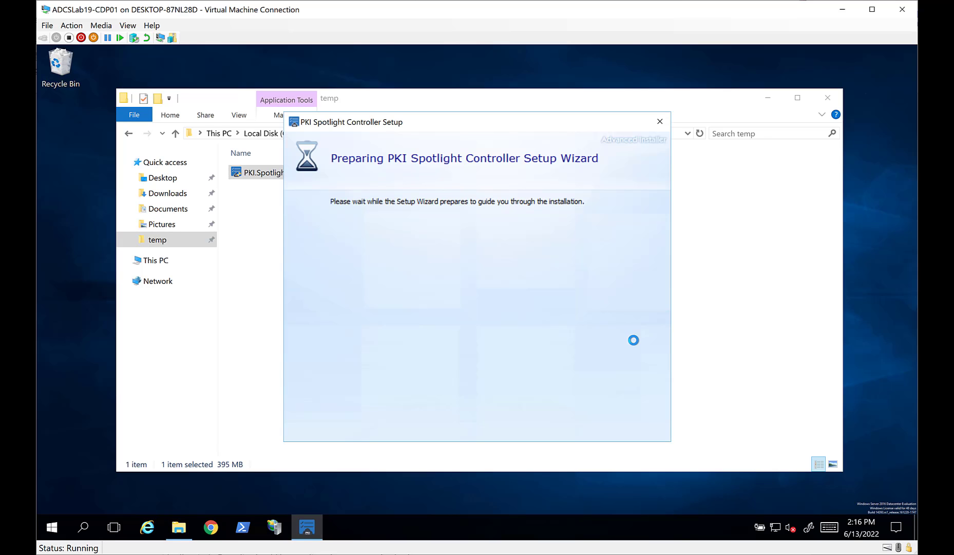
left_click(627, 425)
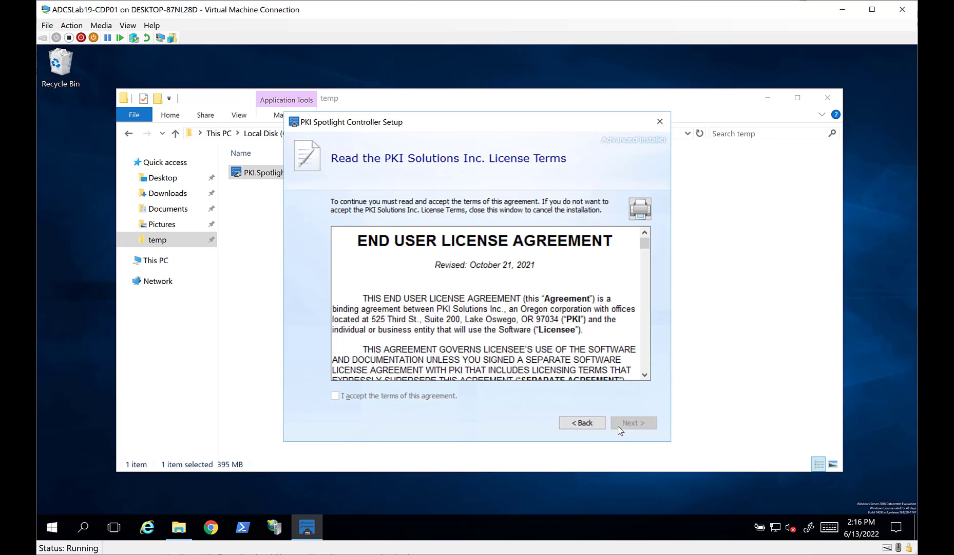
left_click_drag(647, 244, 646, 380)
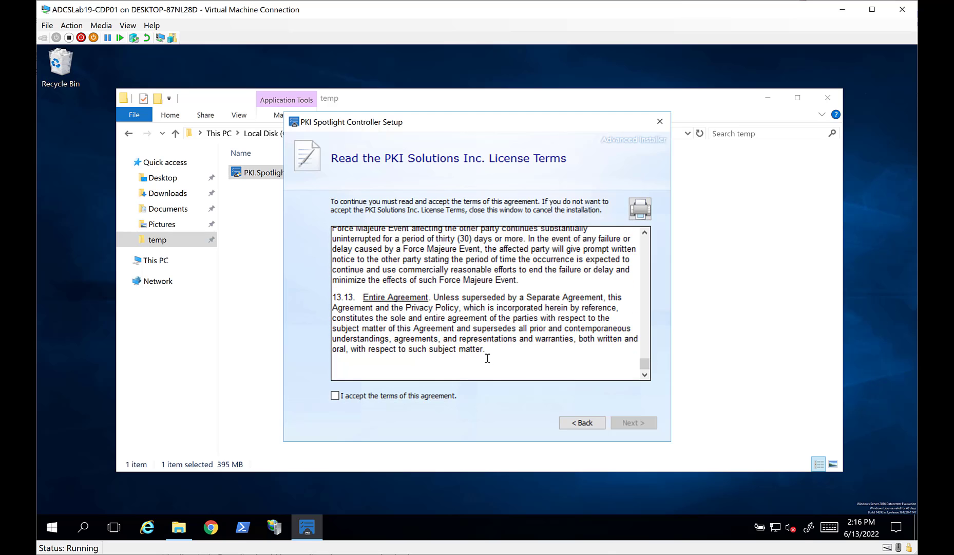
left_click(342, 399)
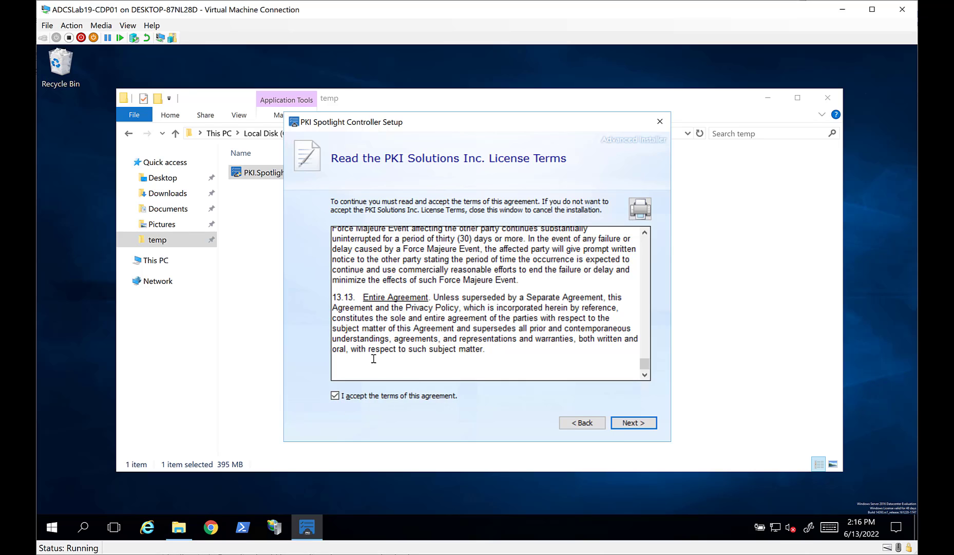
left_click(633, 422)
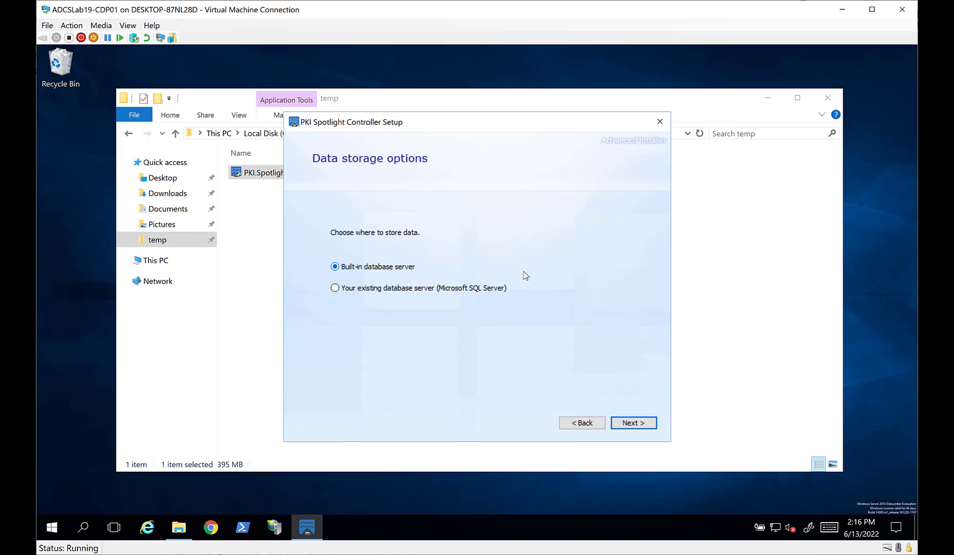
- Install the PKI Spotlight Controller with the built-in database server and close the setup wizard
mouse_move(525, 275)
left_click(642, 423)
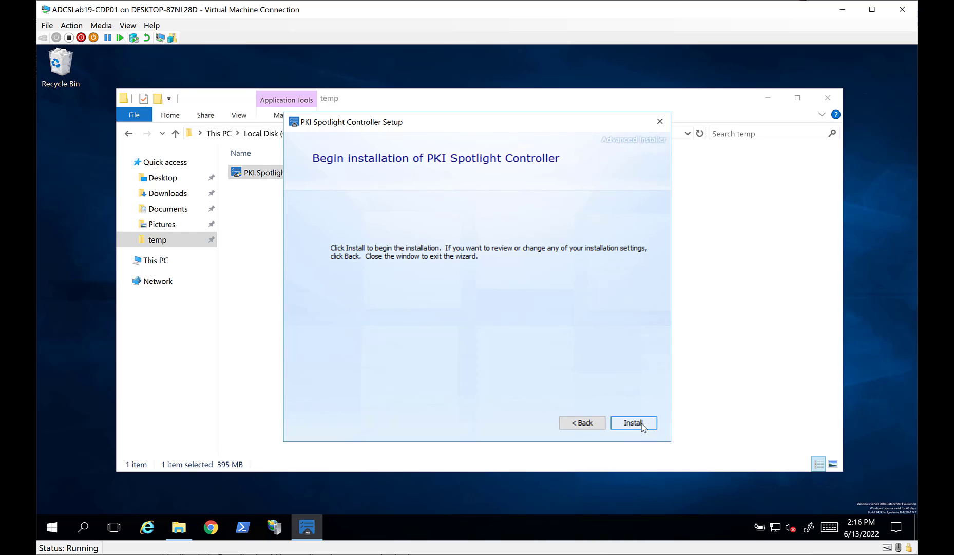
left_click(641, 423)
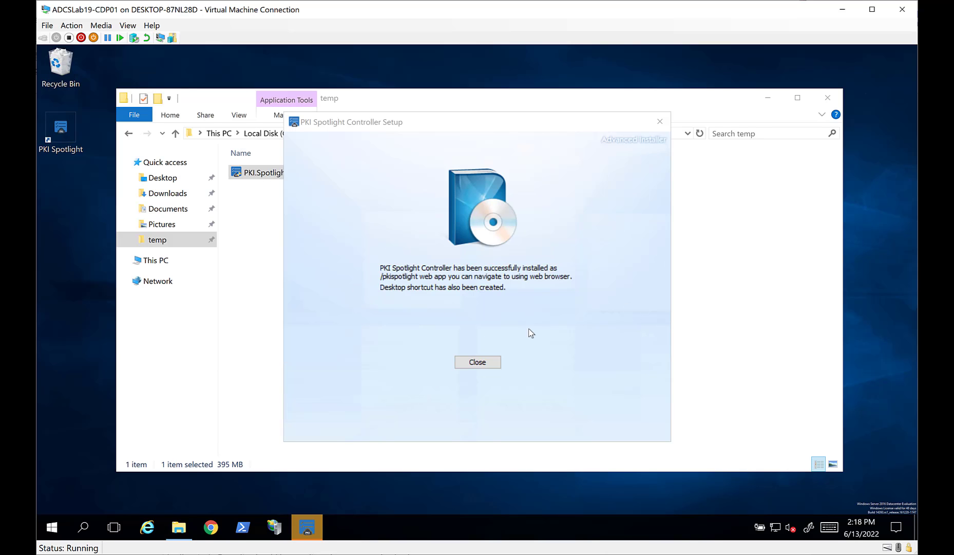
left_click(490, 363)
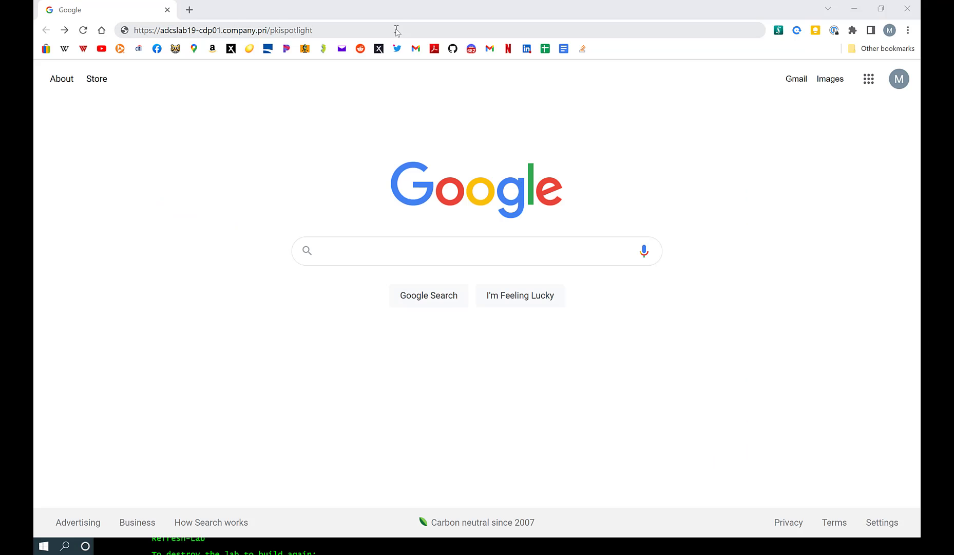
left_click(396, 29)
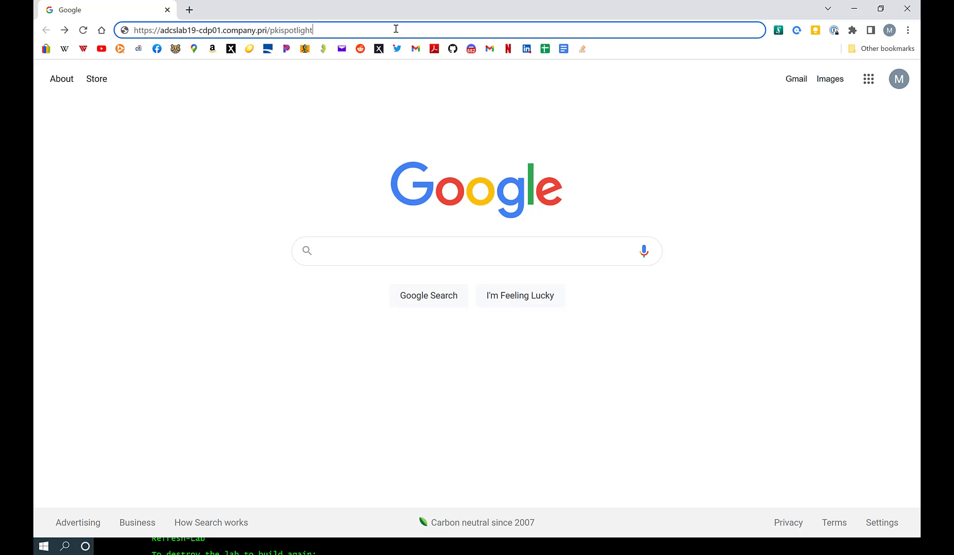
key("Return")
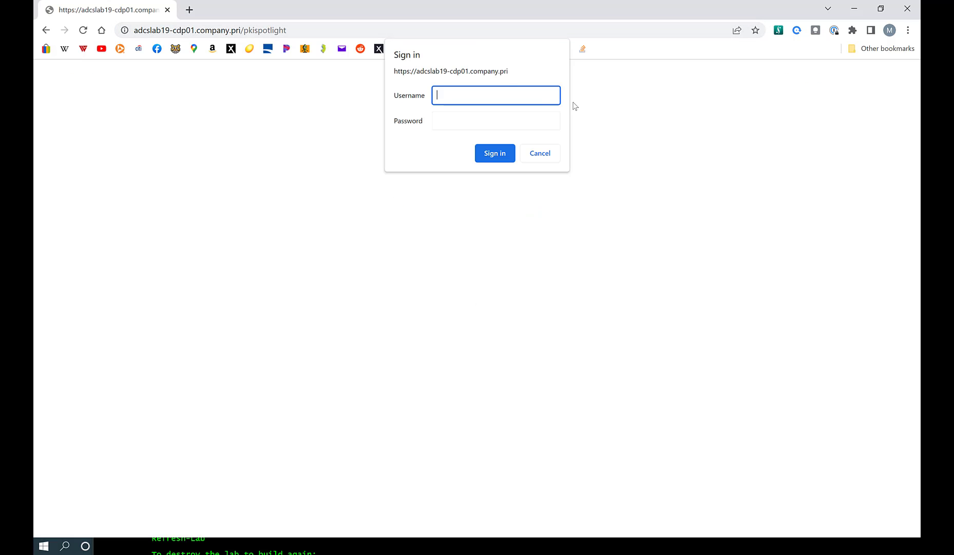
type("company\\server1")
key("Tab")
type("*")
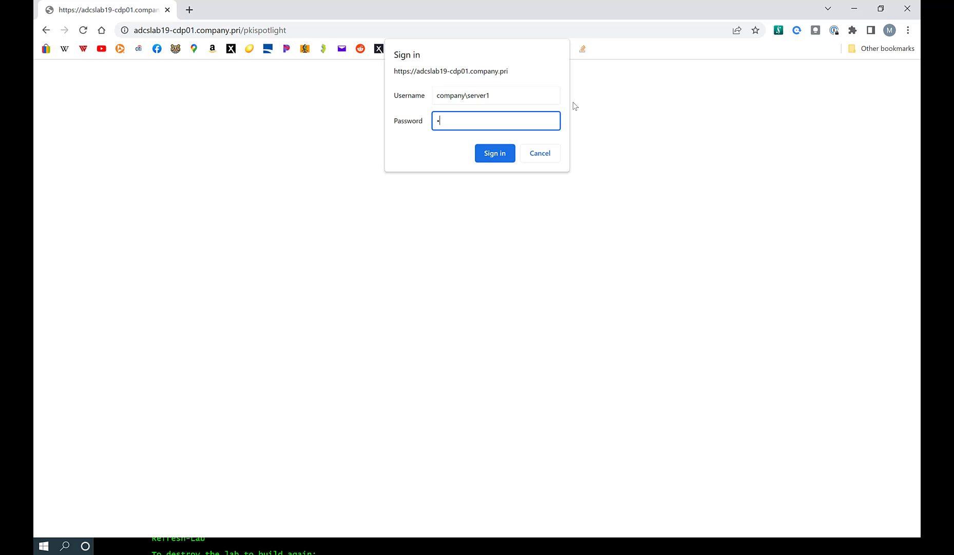
type("*******")
key("Return")
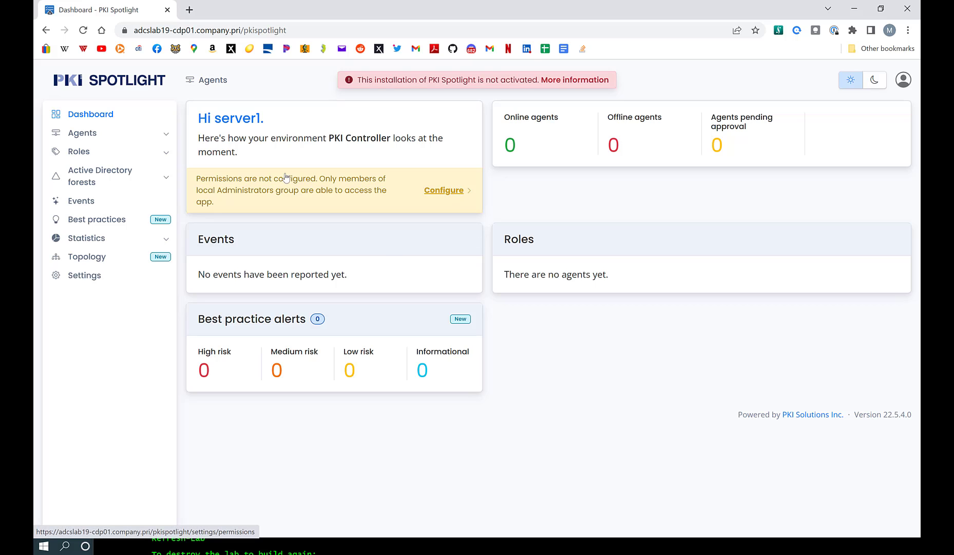
- Set the permission groups to company\pkimonitoradmins for administrators, company\pkimonitoroperators for operators and company\pkimonitorreaders for readers, and save them
left_click(437, 194)
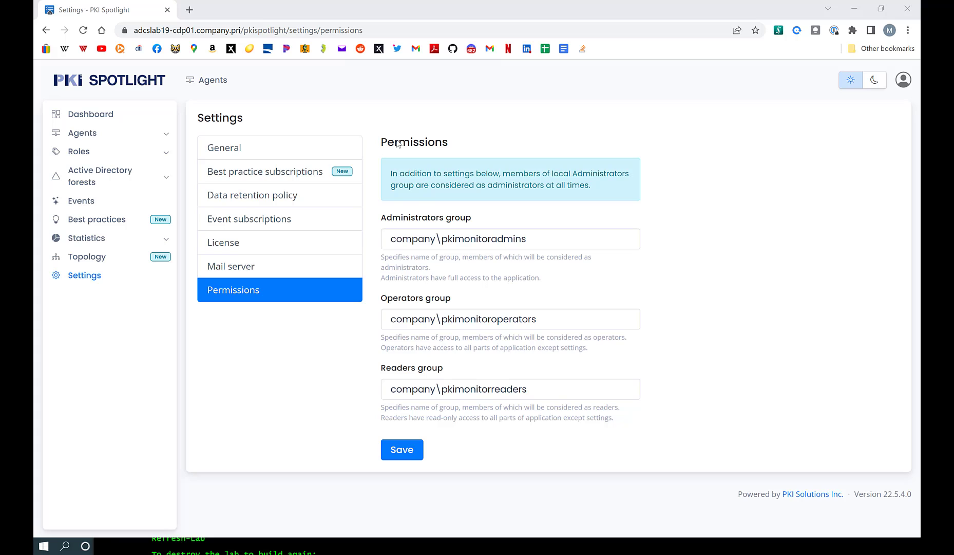
left_click(402, 450)
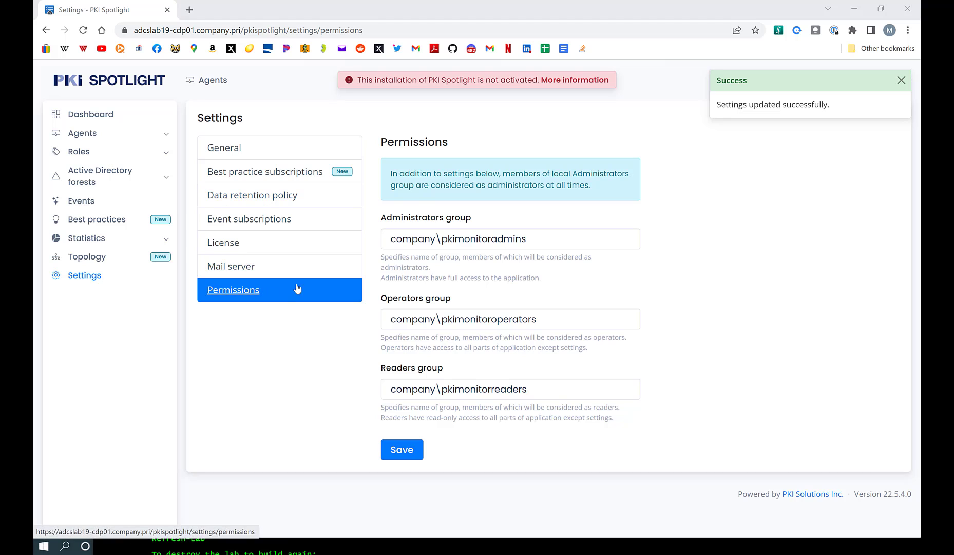
- Upload the license file PKISolutions_14Feb2022135646.msl from the Tools folder in the license settings
left_click(215, 246)
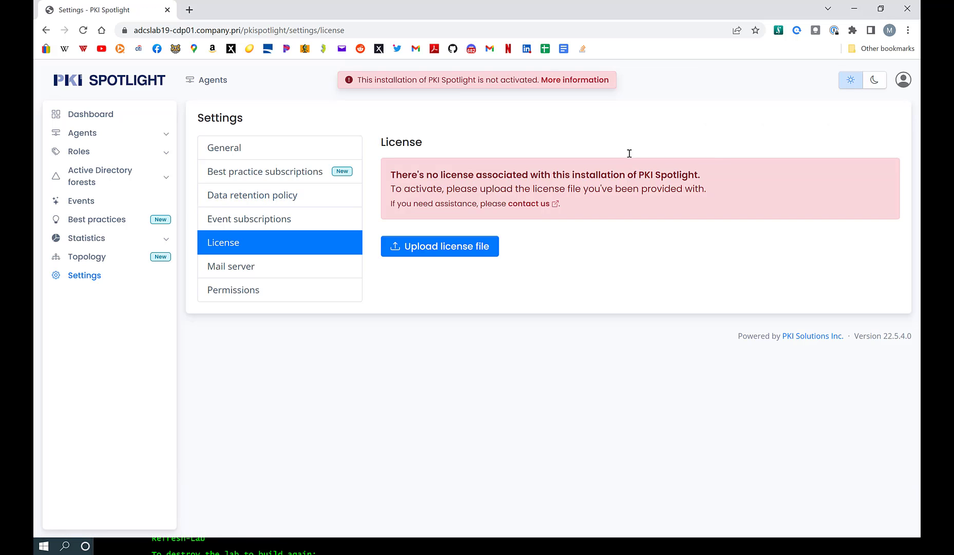
left_click(459, 252)
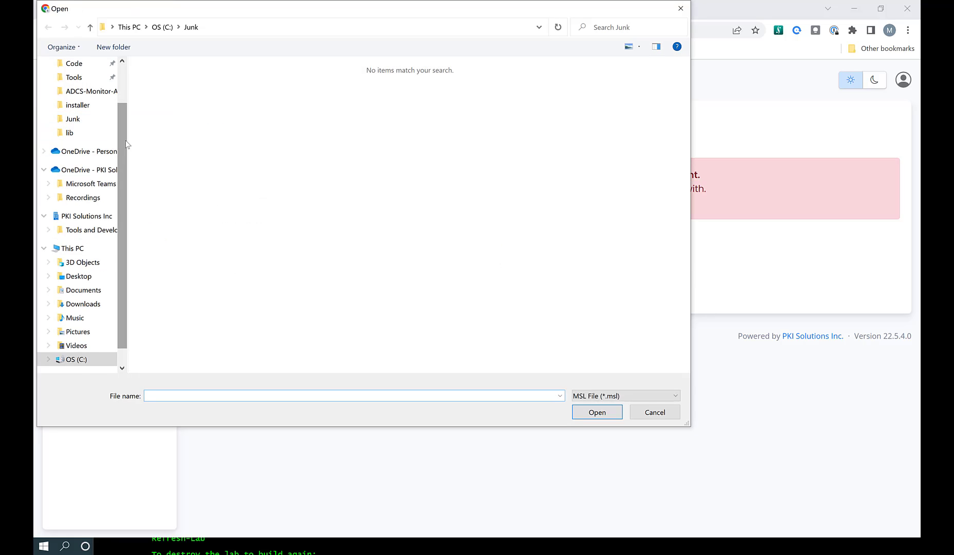
left_click_drag(125, 133, 125, 97)
left_click(73, 128)
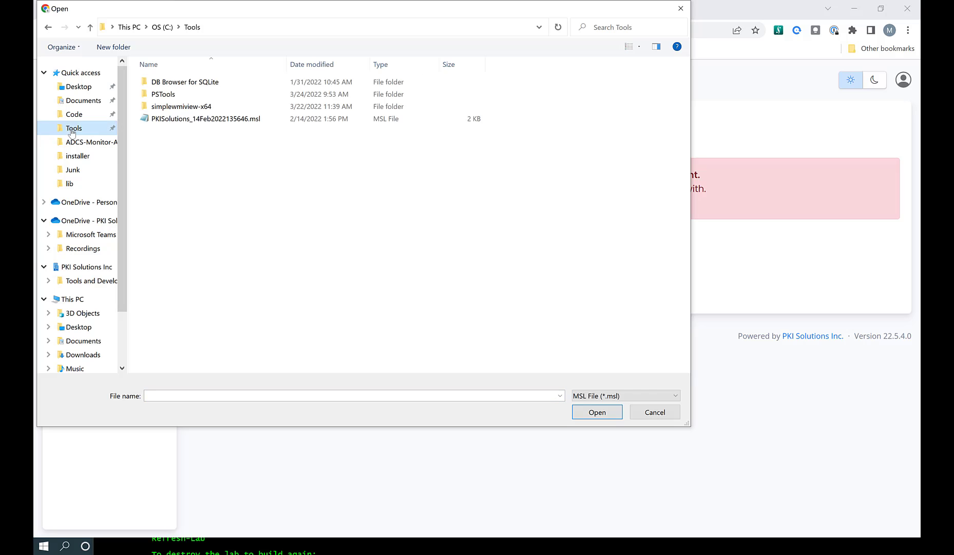
left_click(252, 118)
left_click(597, 412)
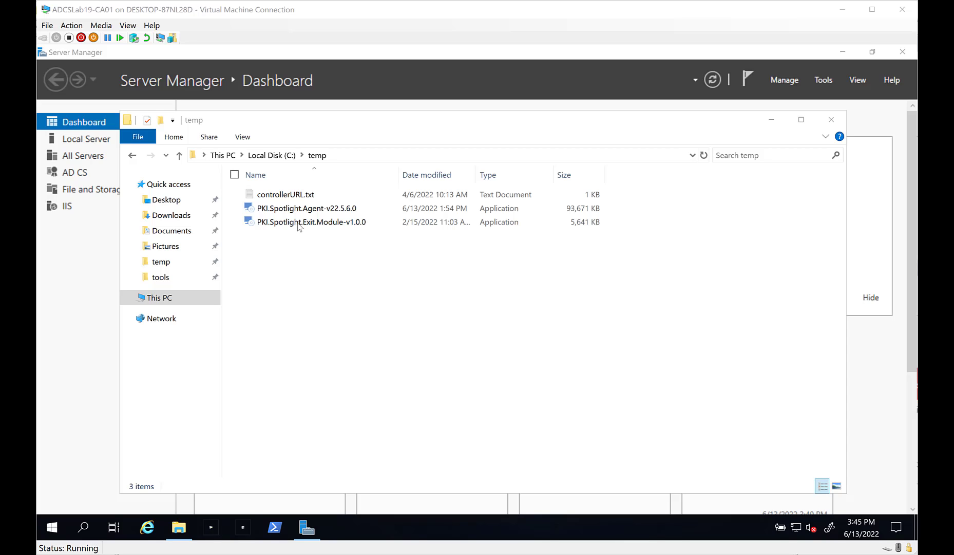
- On the ADCSLab19-CA01 machine, run the PKI.Spotlight.Exit.Module-v1.0.0 installer from C:\temp as administrator and accept its license terms
left_click(299, 226)
right_click(298, 224)
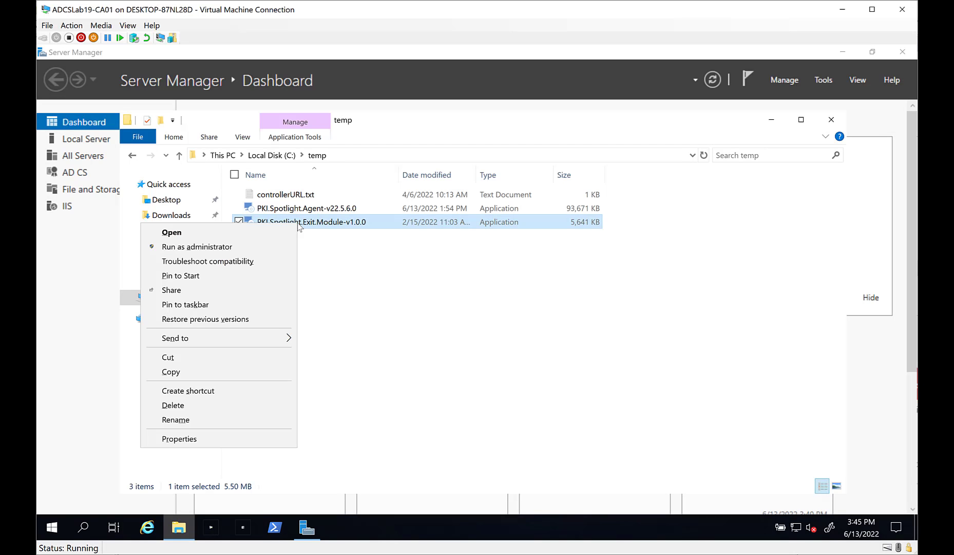
left_click(226, 248)
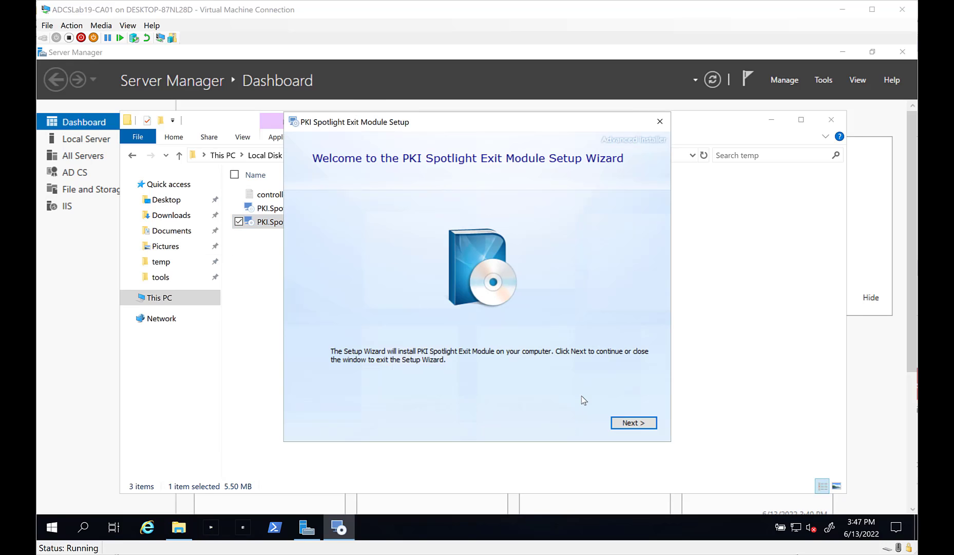
left_click(650, 425)
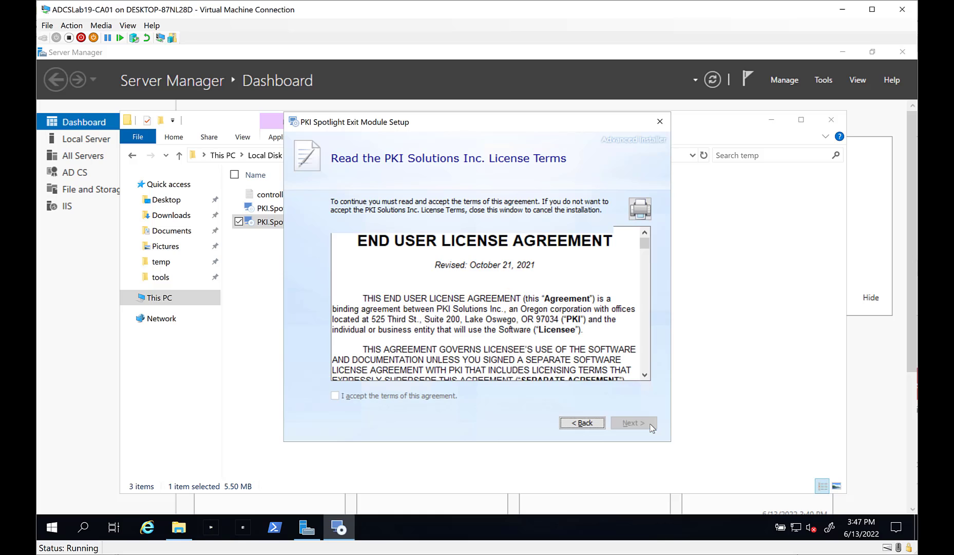
left_click_drag(644, 242, 647, 395)
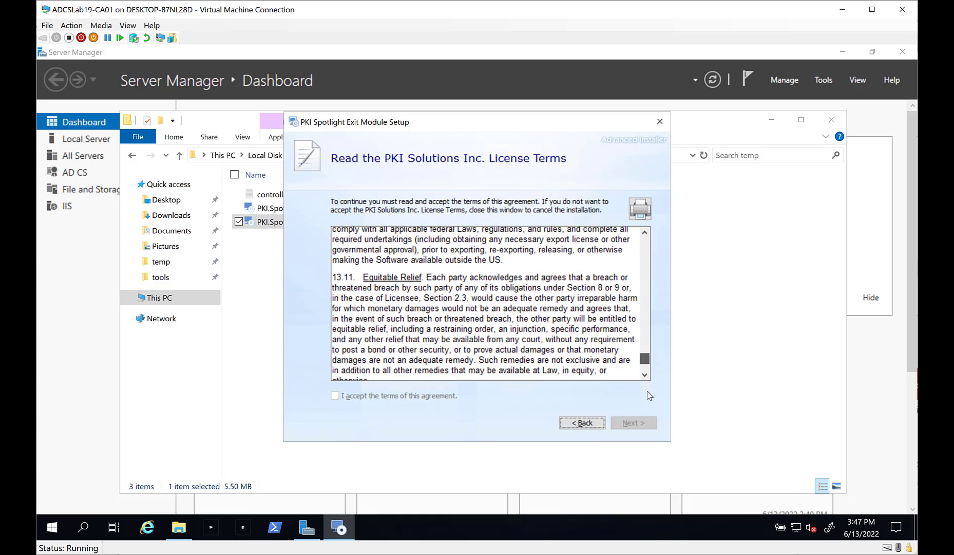
left_click(457, 396)
left_click(637, 421)
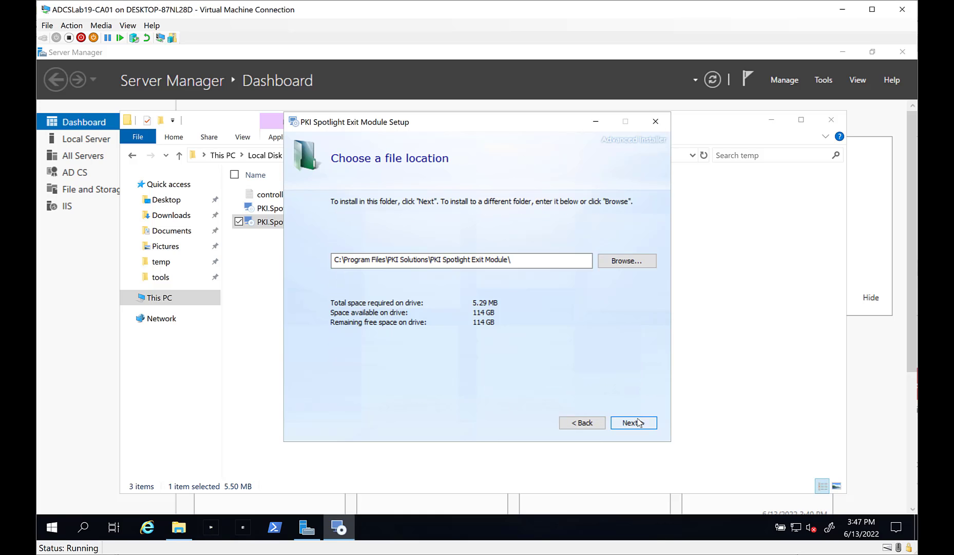
- Install the PKI Spotlight Exit Module in the default Program Files folder and close the setup wizard
left_click(638, 424)
left_click(639, 427)
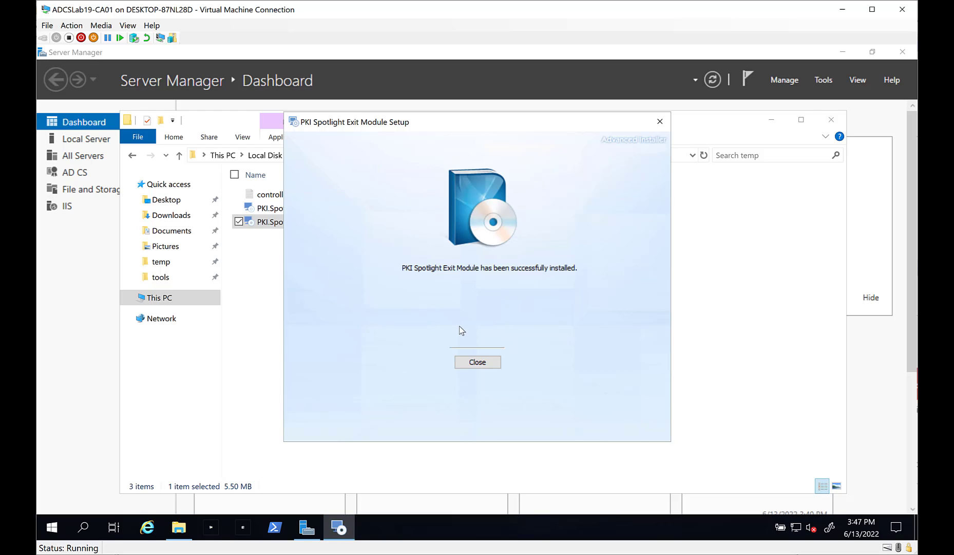
left_click(485, 364)
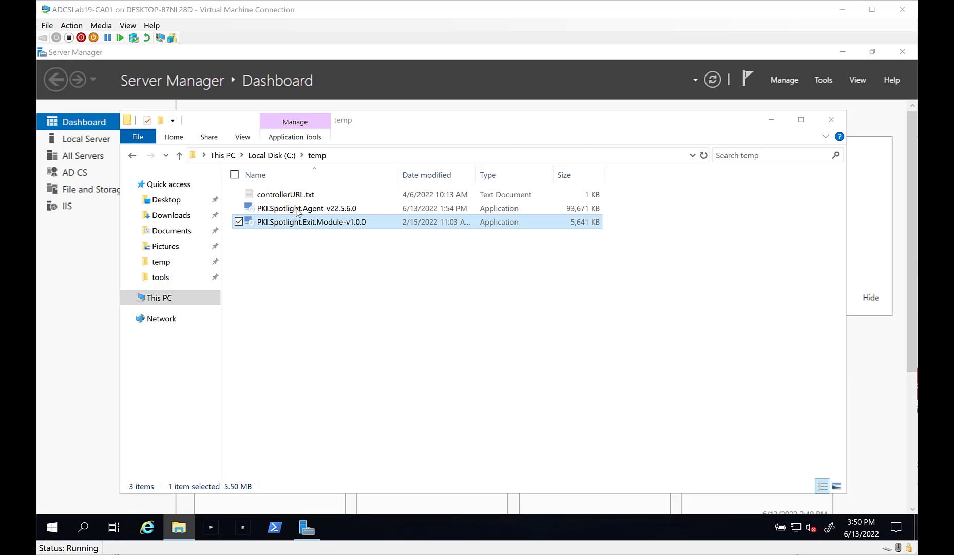
- Run the PKI.Spotlight.Agent-v22.5.6.0 installer as administrator and accept its license terms
right_click(298, 213)
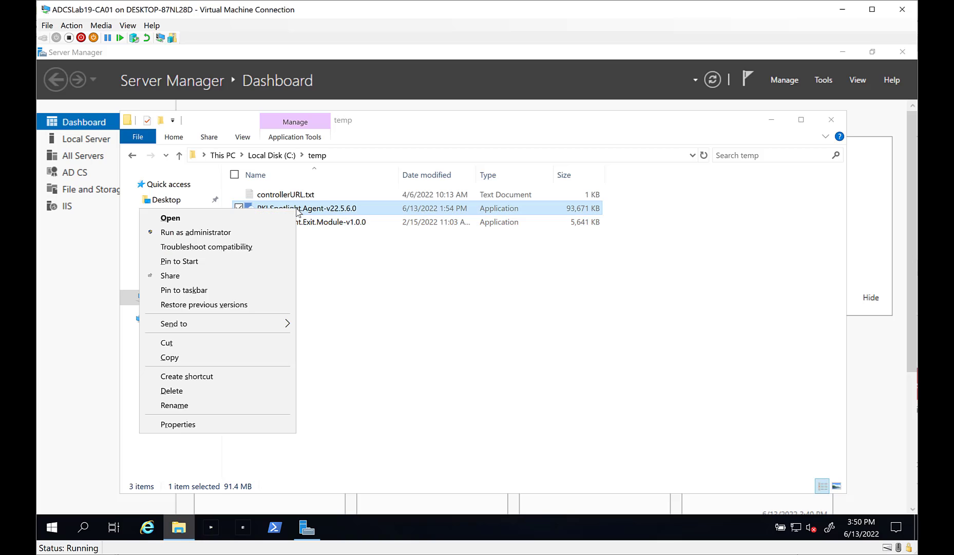
left_click(215, 232)
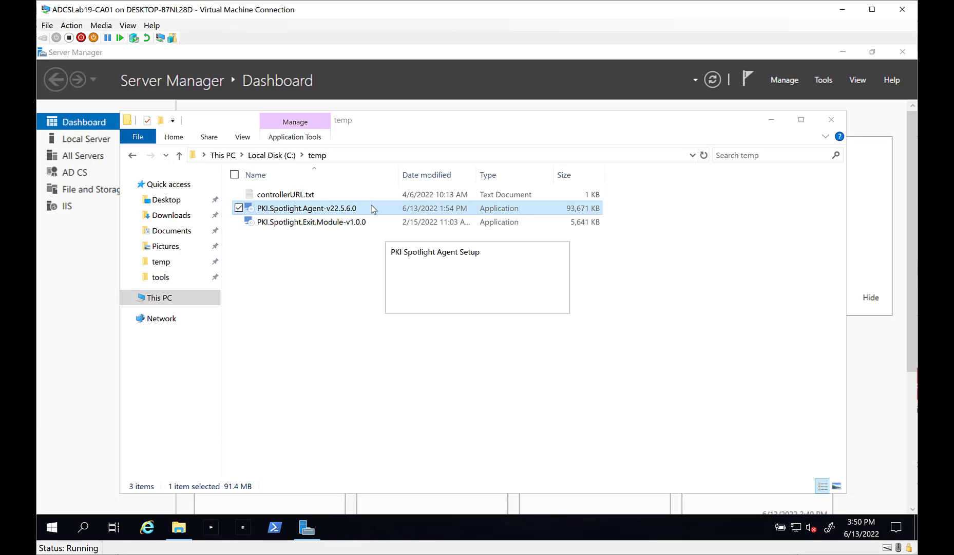
left_click(633, 423)
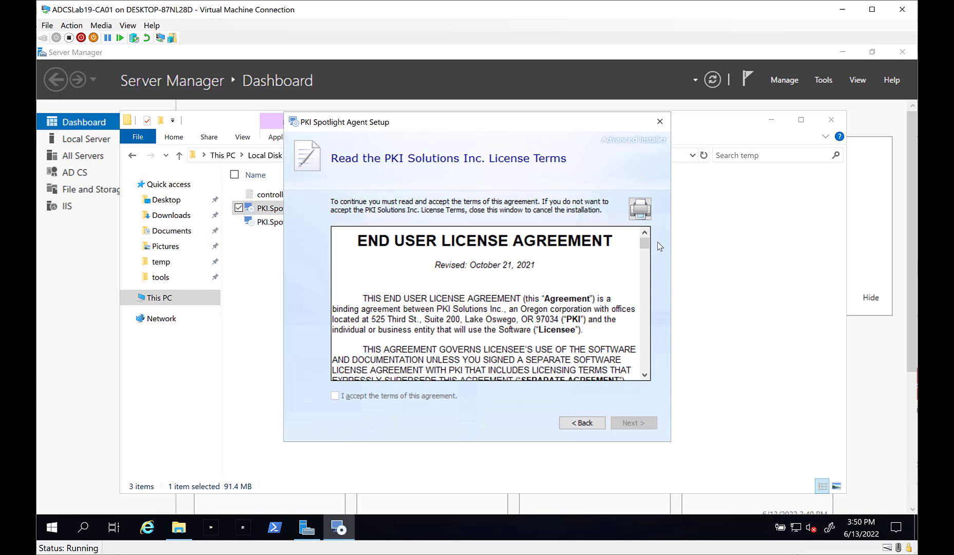
left_click_drag(645, 237, 651, 383)
left_click(335, 395)
left_click(634, 422)
- Install the PKI Spotlight Agent and launch its configuration tool from the setup wizard
left_click(633, 422)
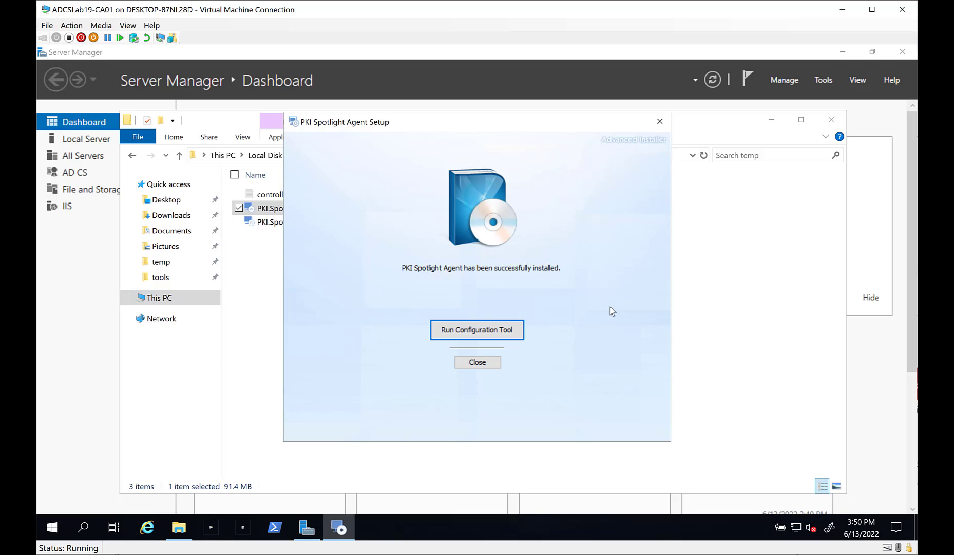
left_click(483, 334)
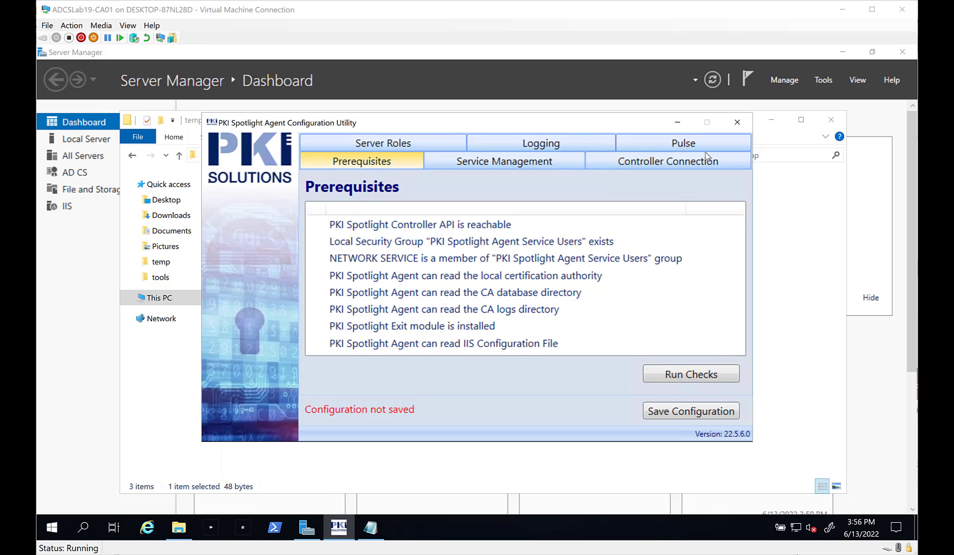
left_click(667, 165)
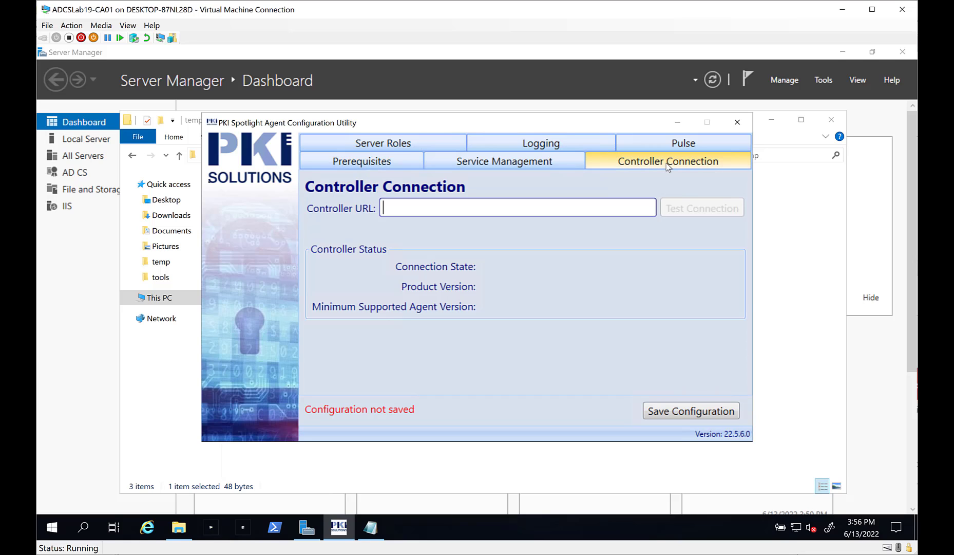
right_click(447, 208)
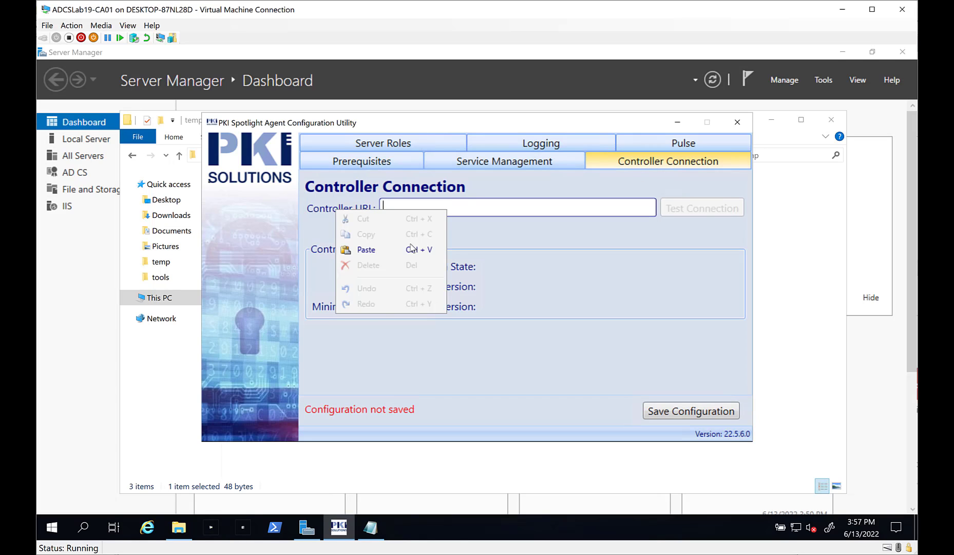
left_click(396, 250)
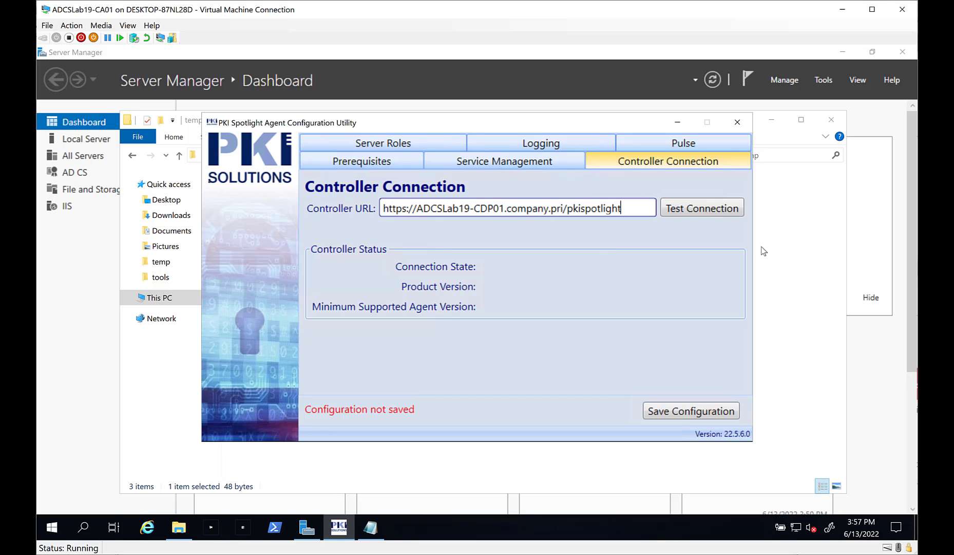
left_click(693, 210)
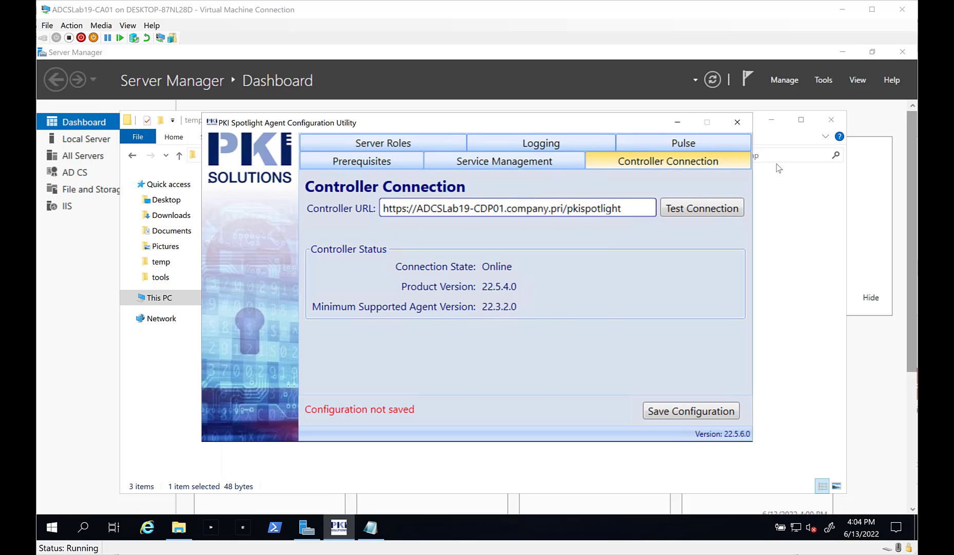
- Enable Pulse for the agent and open the pulse interval of the ADCS Certification Authority (CA) role for editing
left_click(703, 144)
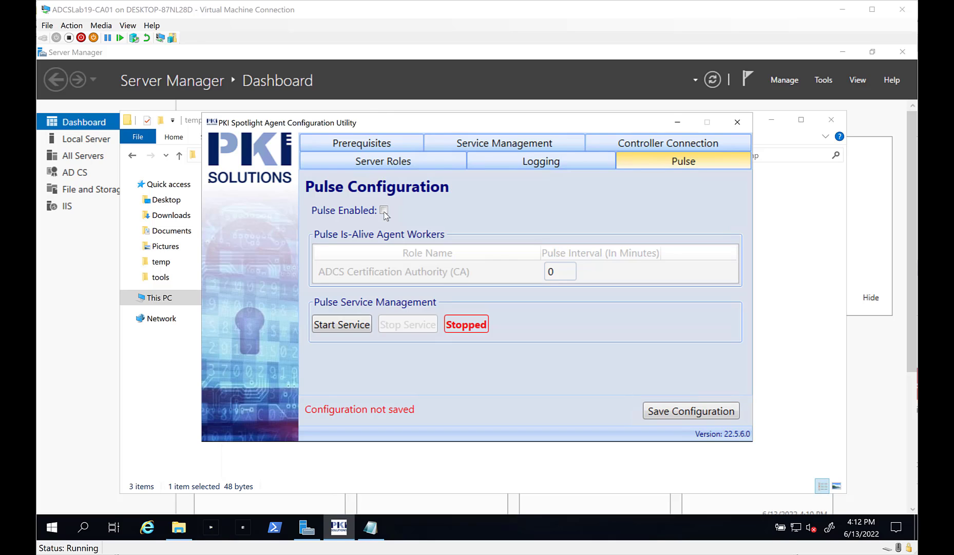
left_click(384, 212)
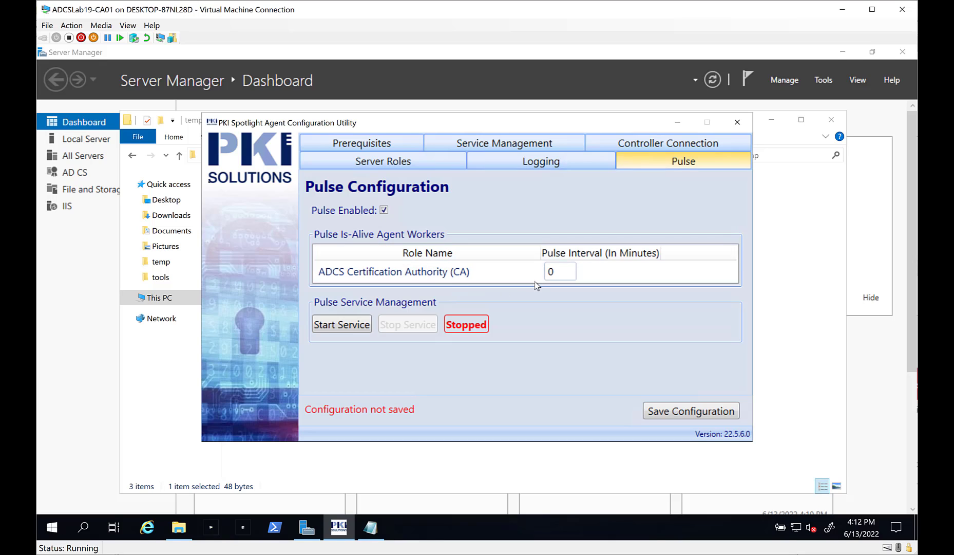
left_click(565, 274)
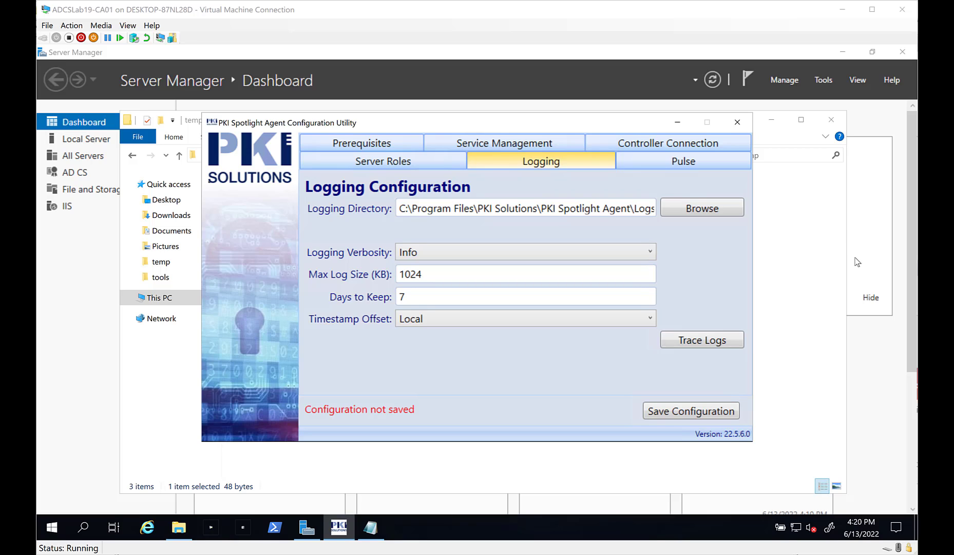
- Review the available logging verbosity levels in the agent's logging configuration
left_click(637, 260)
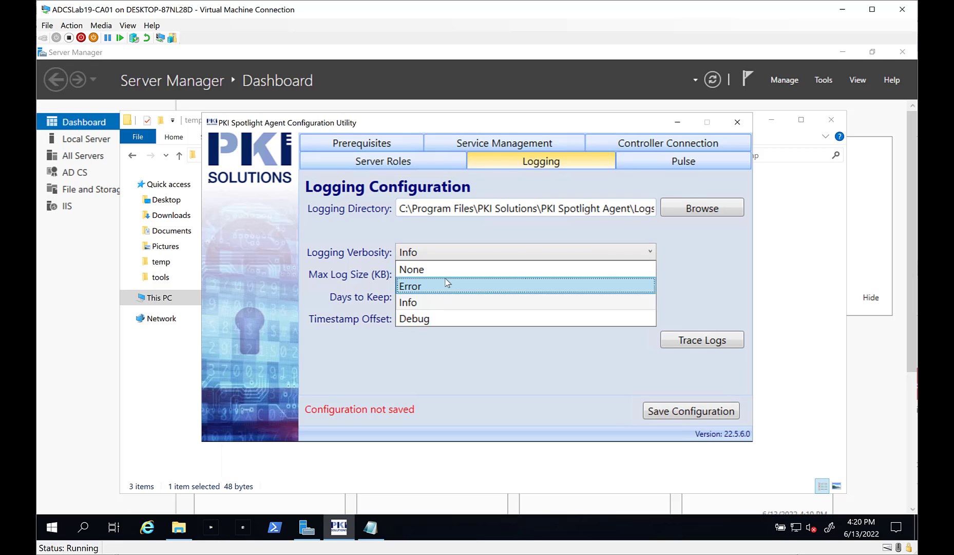
left_click(677, 243)
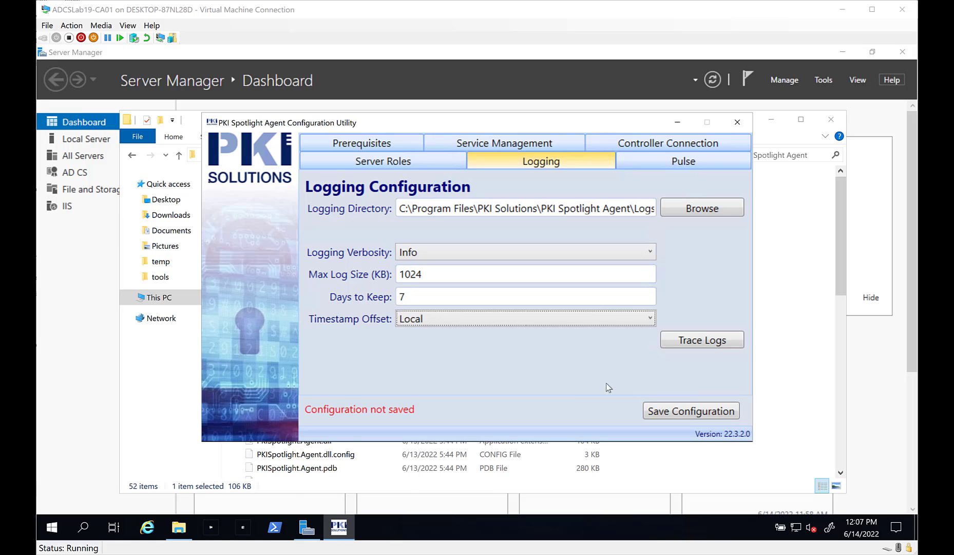
- In the Certification Authority console, add the PKI Spotlight Exit module to Company Root CA, apply it and restart Active Directory Certificate Services
left_click(221, 517)
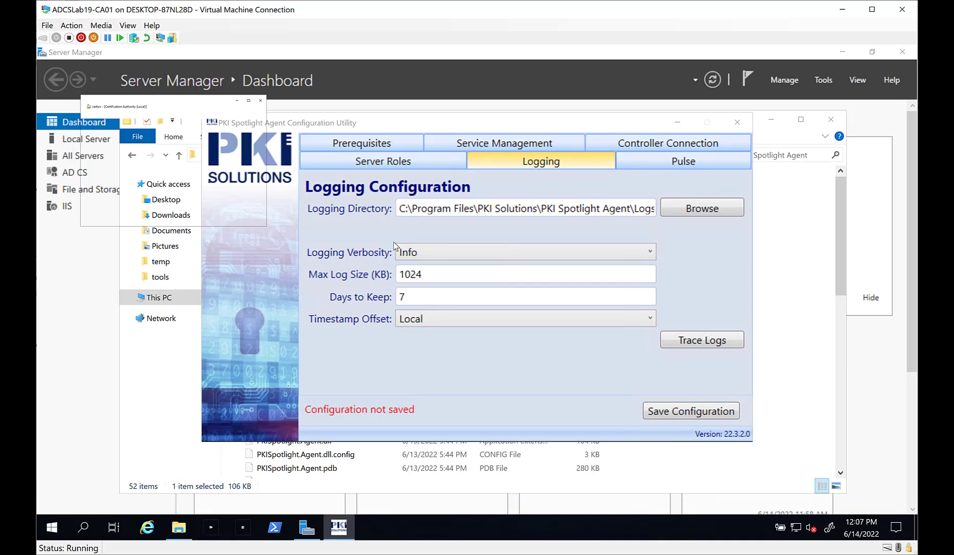
right_click(189, 245)
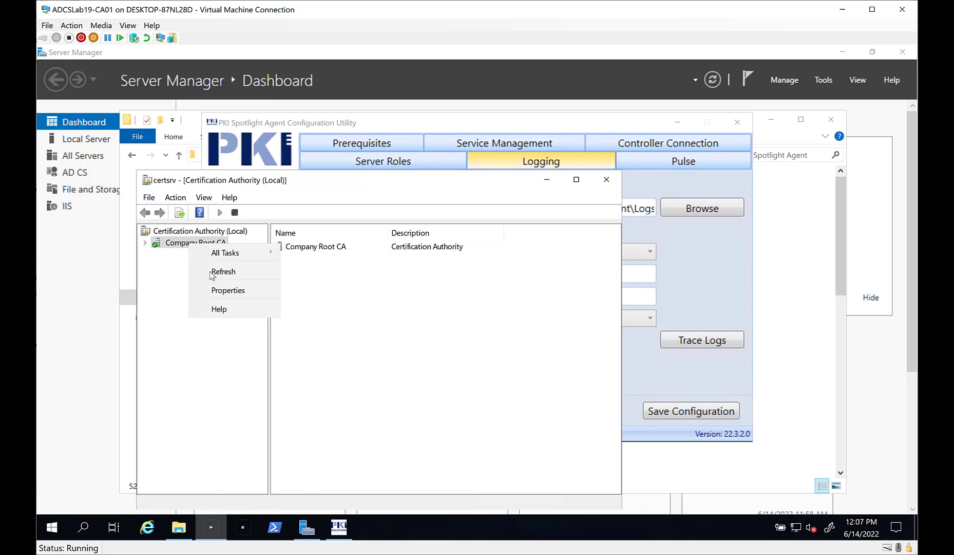
left_click(224, 290)
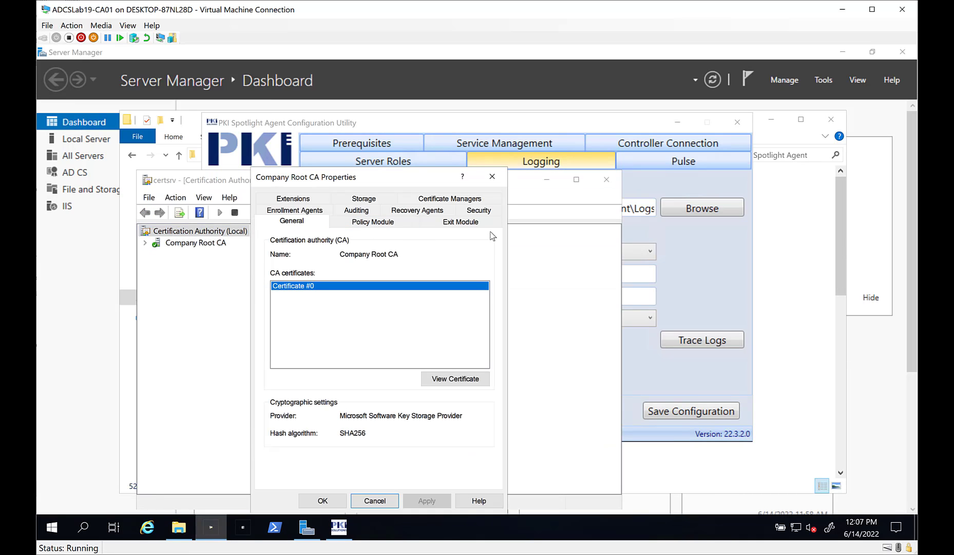
left_click(464, 221)
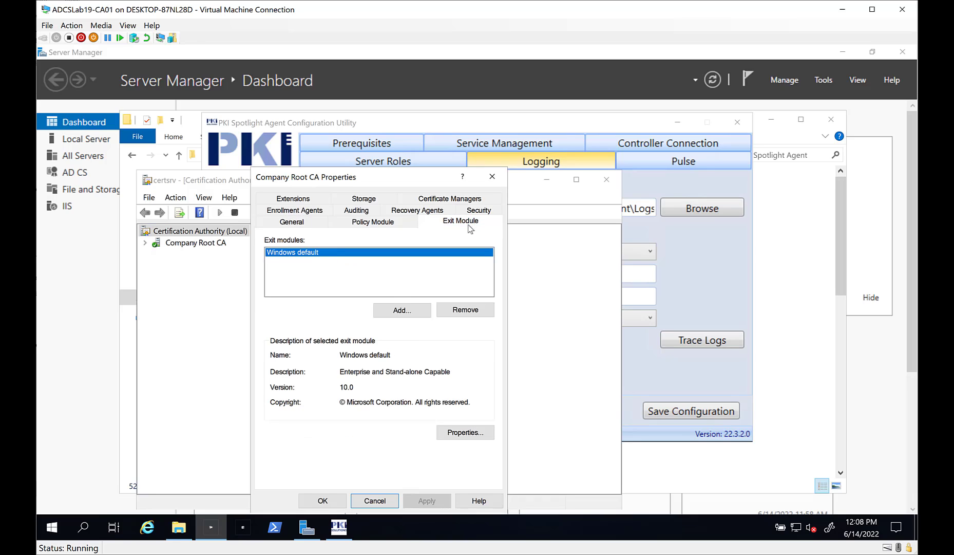
left_click(402, 310)
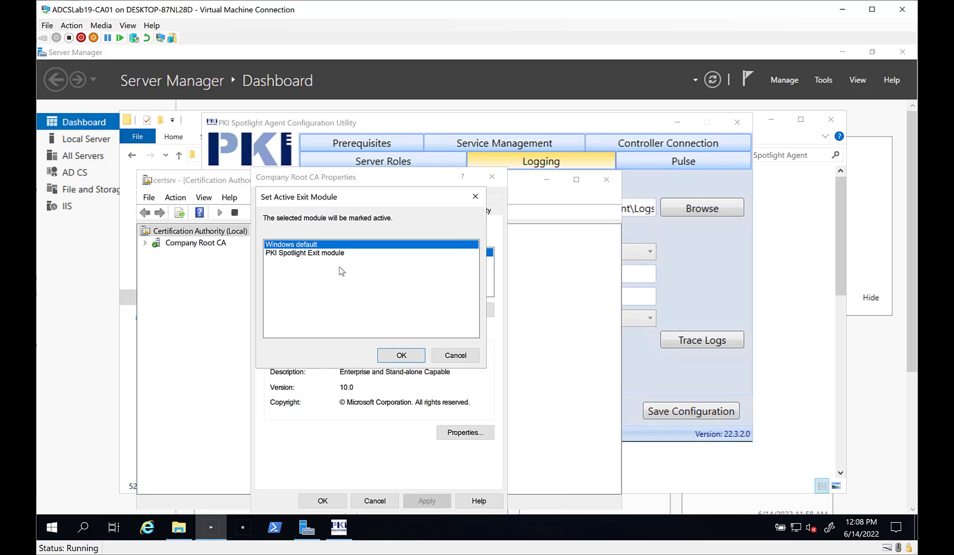
left_click(310, 253)
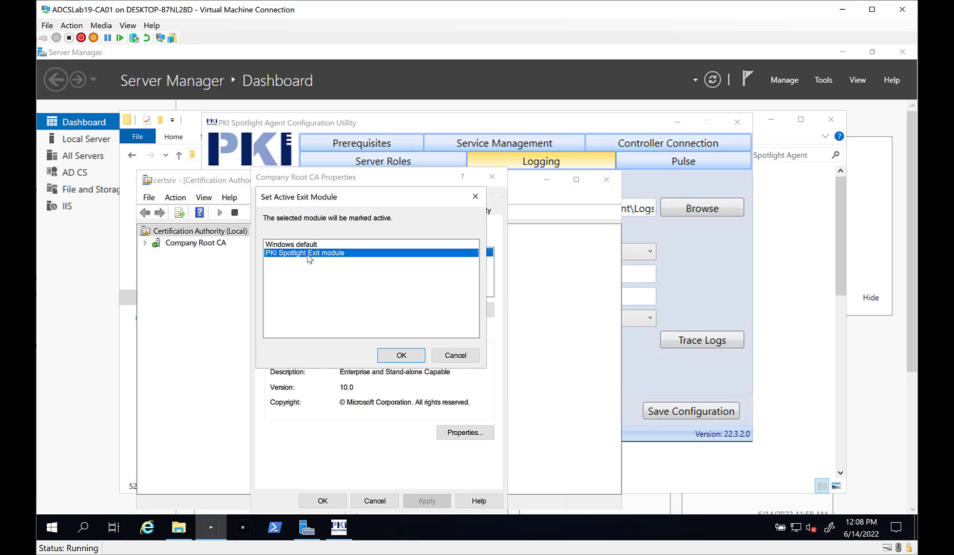
left_click(392, 355)
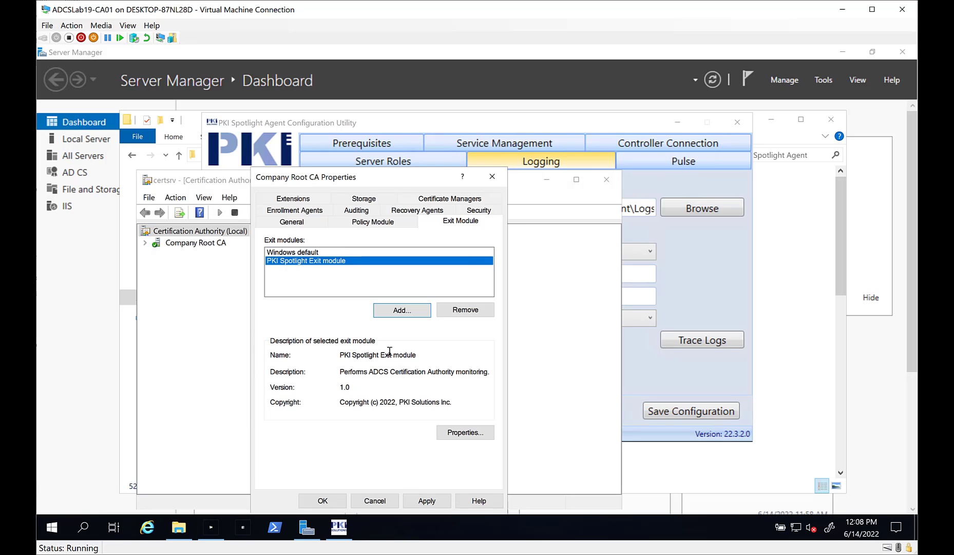
left_click(426, 500)
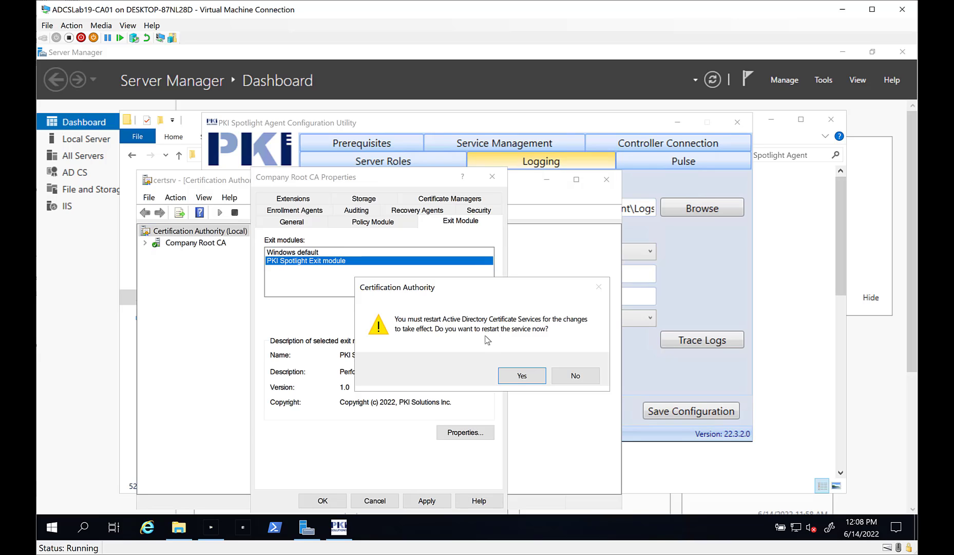
left_click(522, 376)
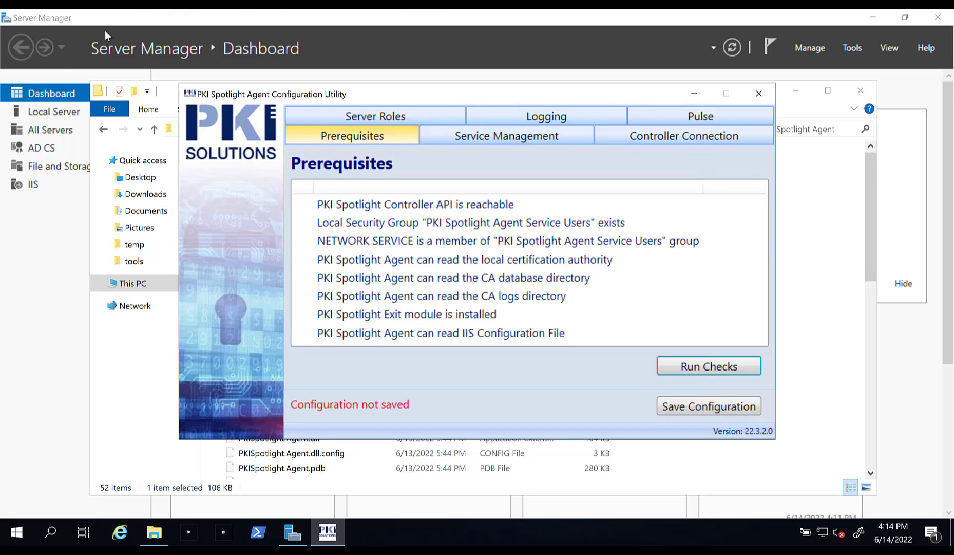
- Run the agent's prerequisite checks, save the configuration and start the PKI Spotlight Agent Service
left_click(706, 368)
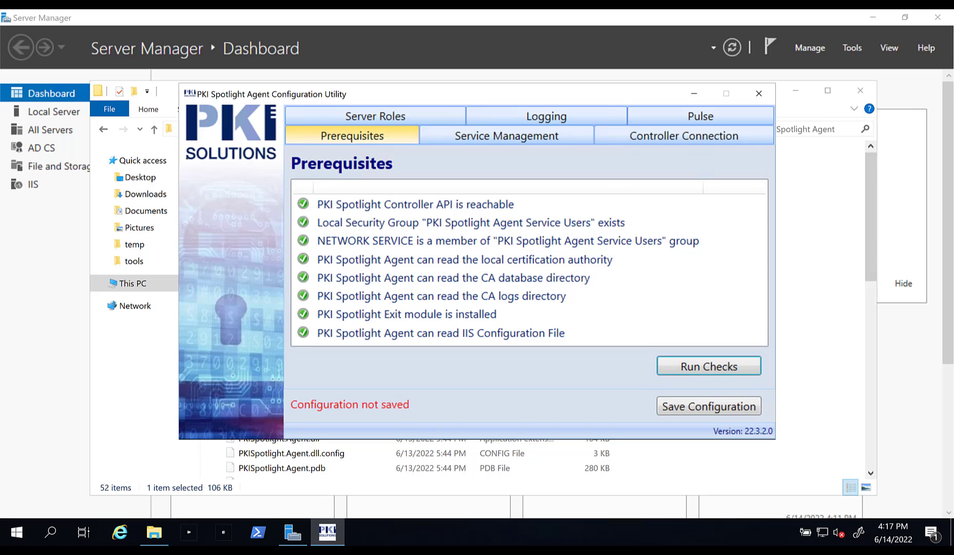
left_click(698, 407)
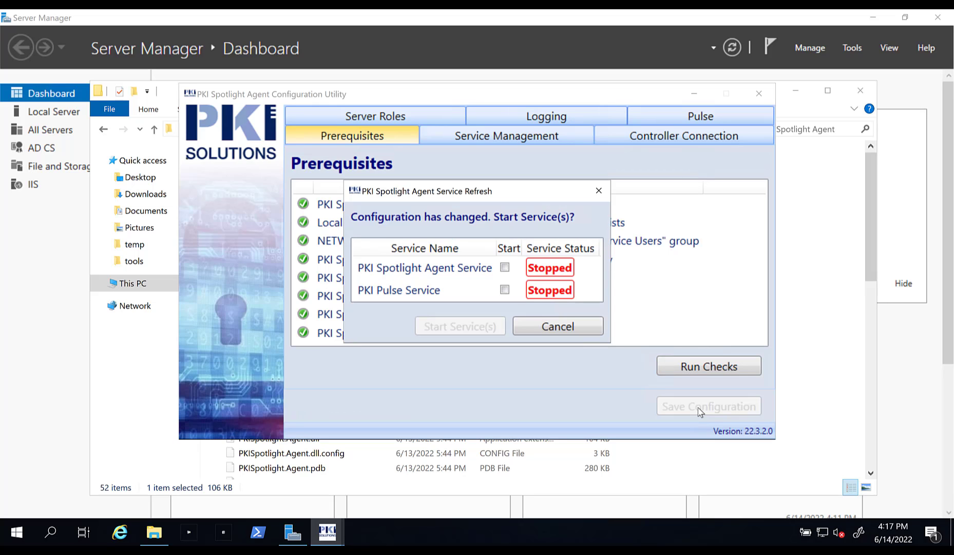
left_click(504, 267)
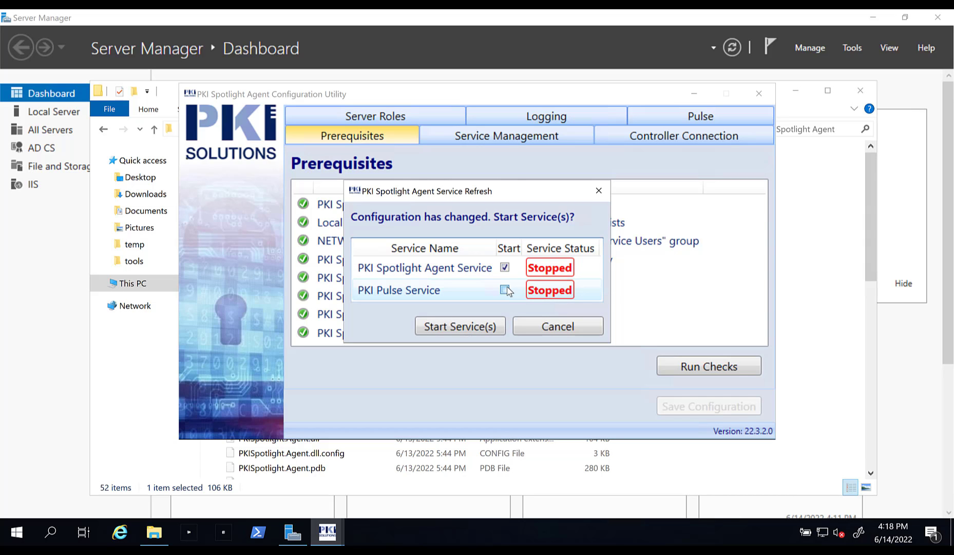
left_click(443, 328)
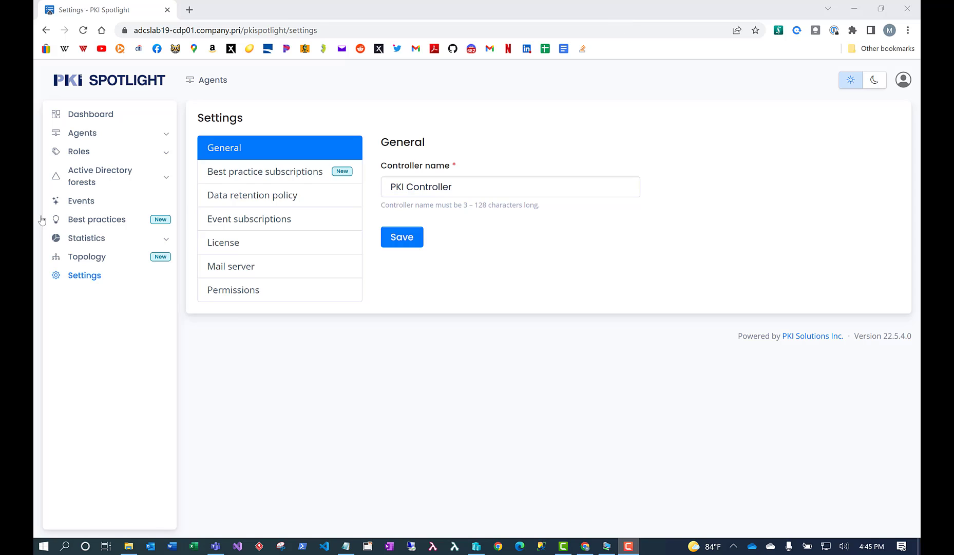
- Switch to the PKI Spotlight web console in the browser, list all agents and approve the ADCSLAB19-CA01 agent
left_click(98, 136)
left_click(98, 134)
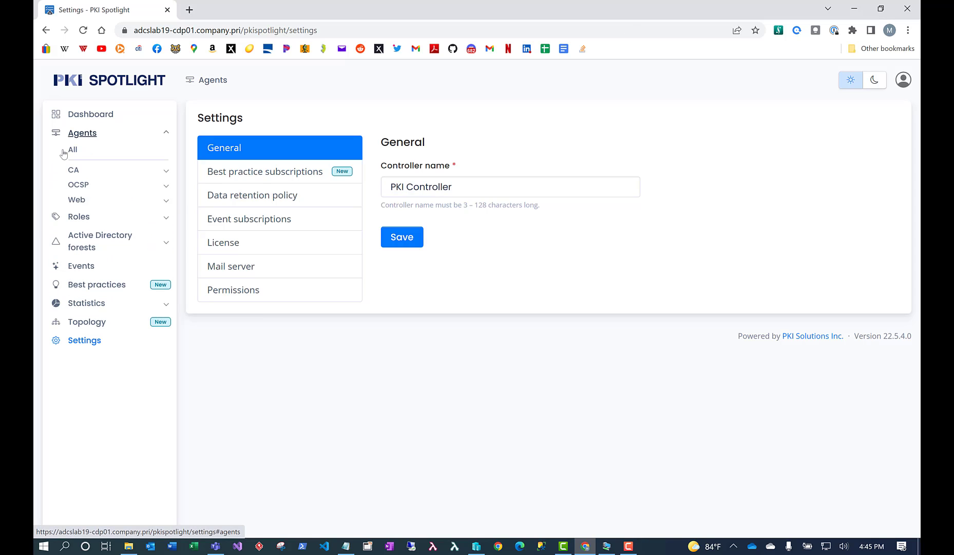
left_click(73, 151)
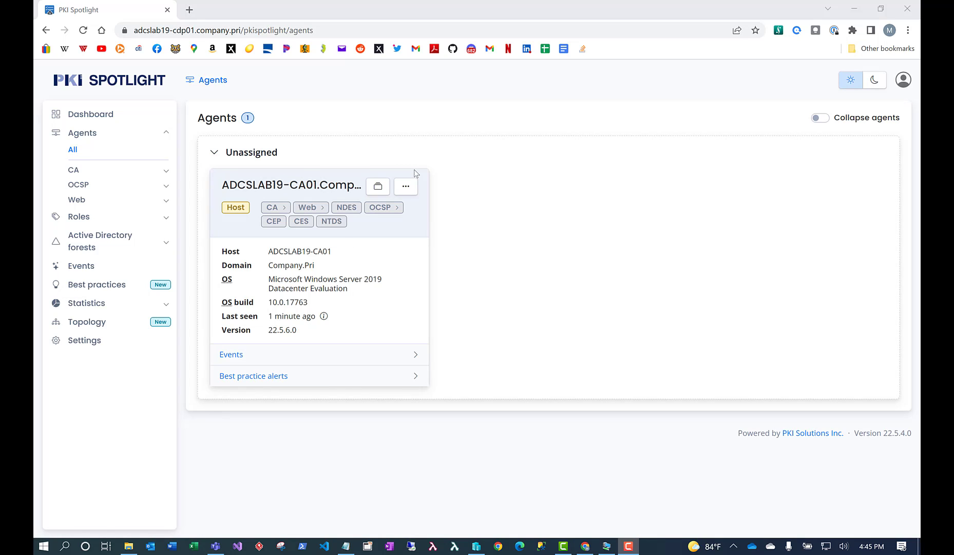
mouse_move(237, 211)
left_click(406, 188)
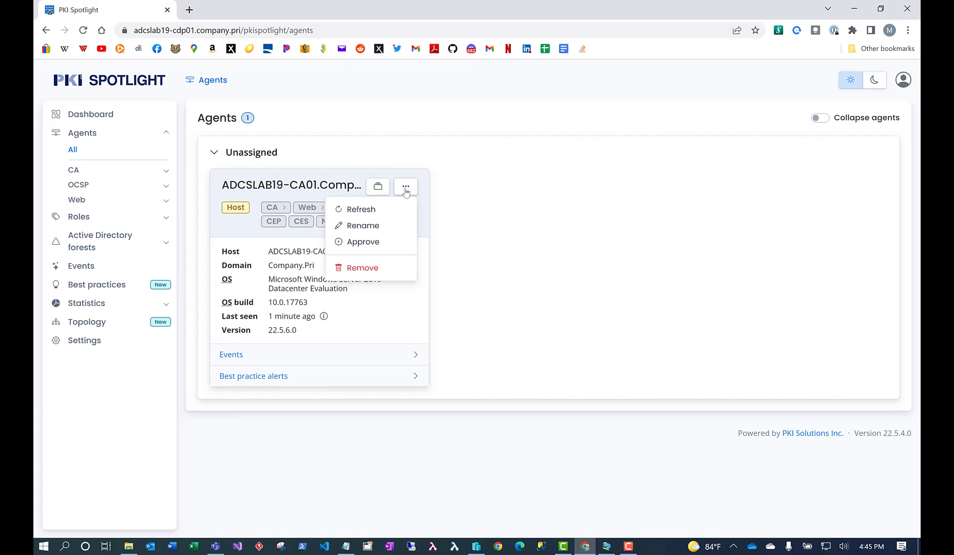
left_click(369, 246)
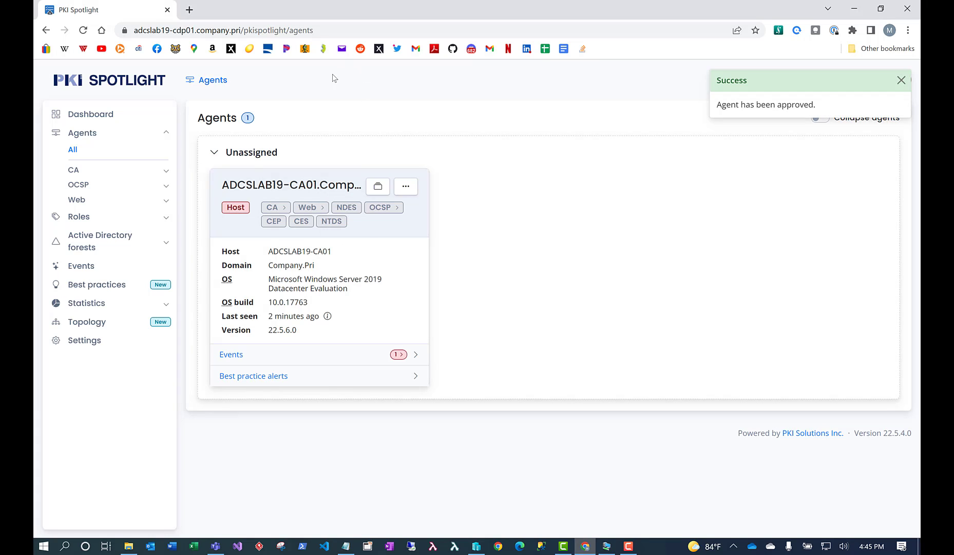